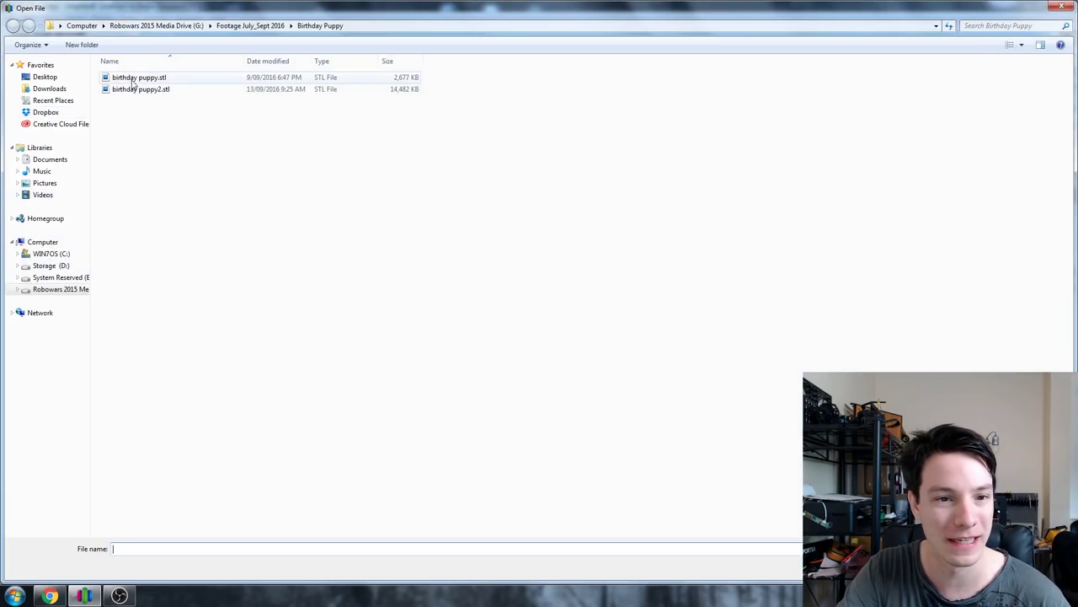
- Import the birthday puppy2.stl model and check it up close on the build plate
{"action": "double_click", "coordinate": [135, 89]}
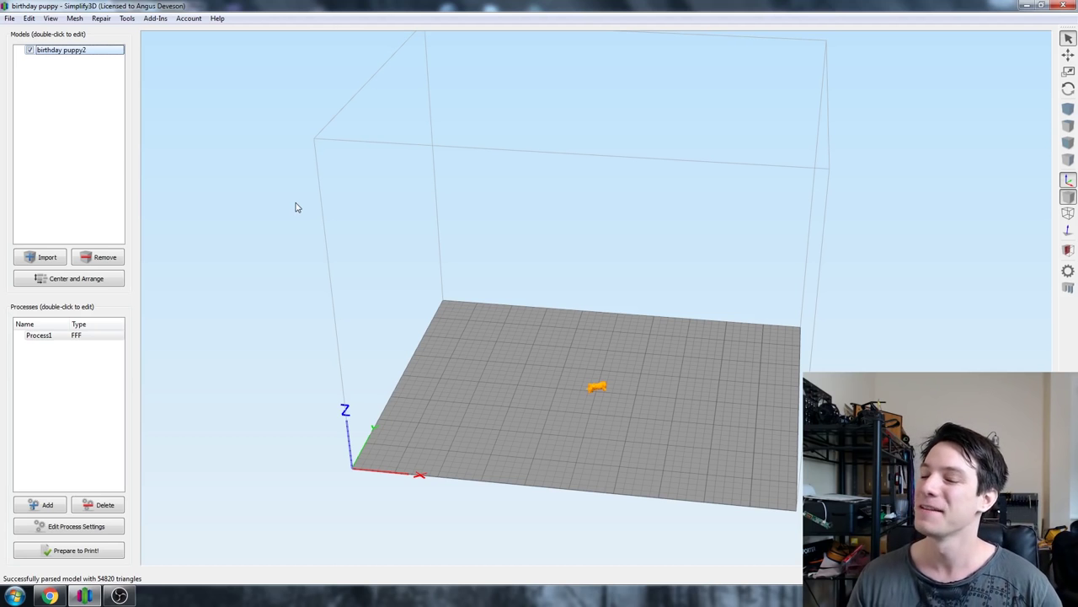
{"action": "scroll", "coordinate": [507, 317], "scroll_direction": "up", "scroll_amount": 2}
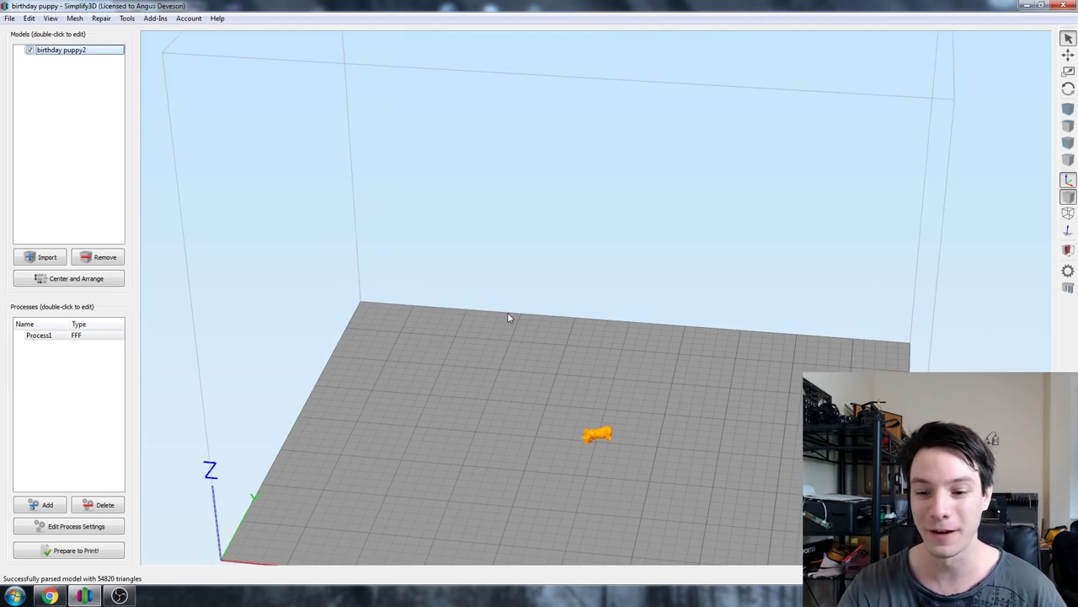
{"action": "right_click_drag", "start_coordinate": [508, 318], "coordinate": [515, 272]}
{"action": "scroll", "coordinate": [581, 328], "scroll_direction": "up", "scroll_amount": 2}
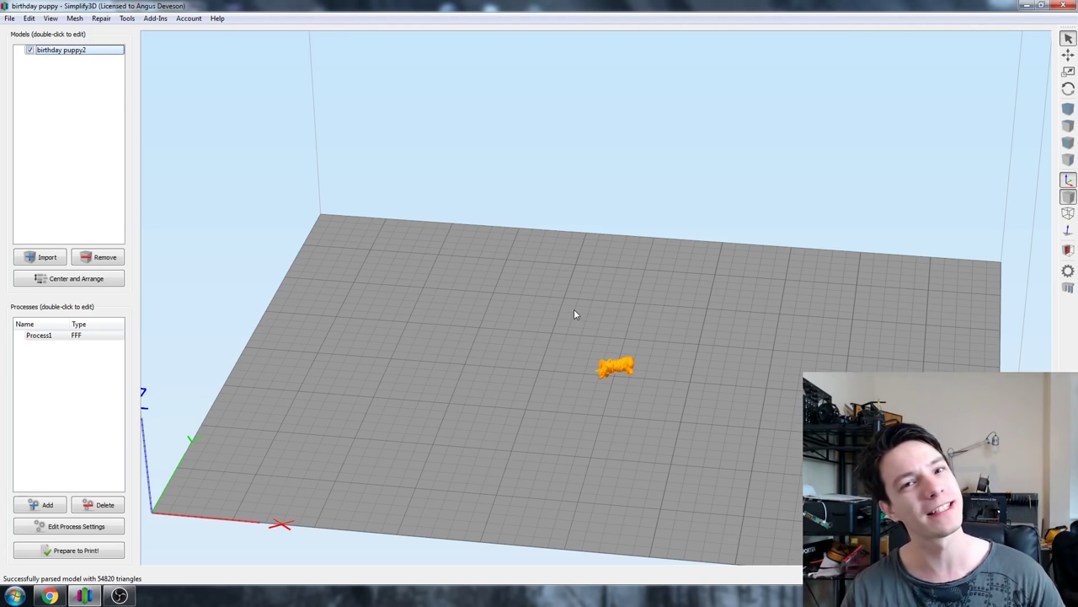
{"action": "scroll", "coordinate": [585, 354], "scroll_direction": "up", "scroll_amount": 5}
{"action": "left_click_drag", "start_coordinate": [533, 266], "coordinate": [565, 383]}
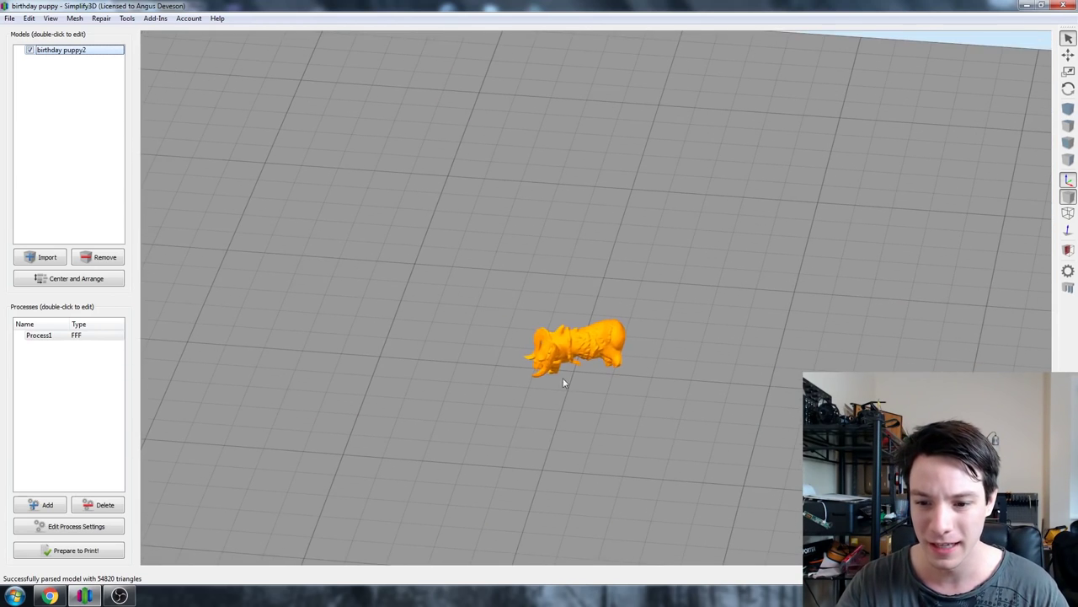
- Scale the imported puppy model uniformly to a Z size of 60 mm
{"action": "double_click", "coordinate": [576, 356]}
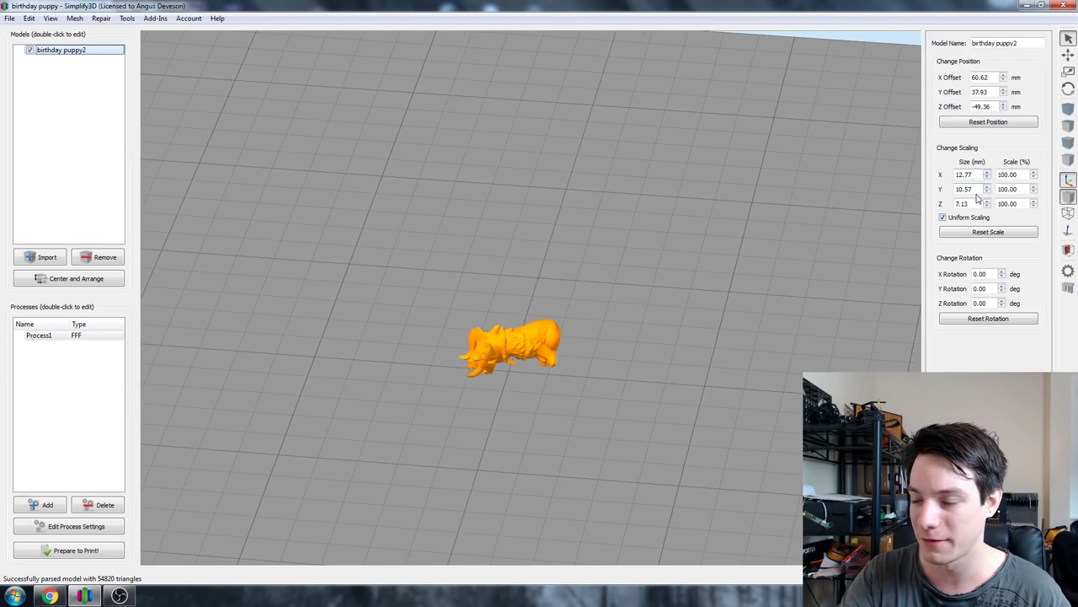
{"action": "left_click_drag", "start_coordinate": [983, 173], "coordinate": [937, 174]}
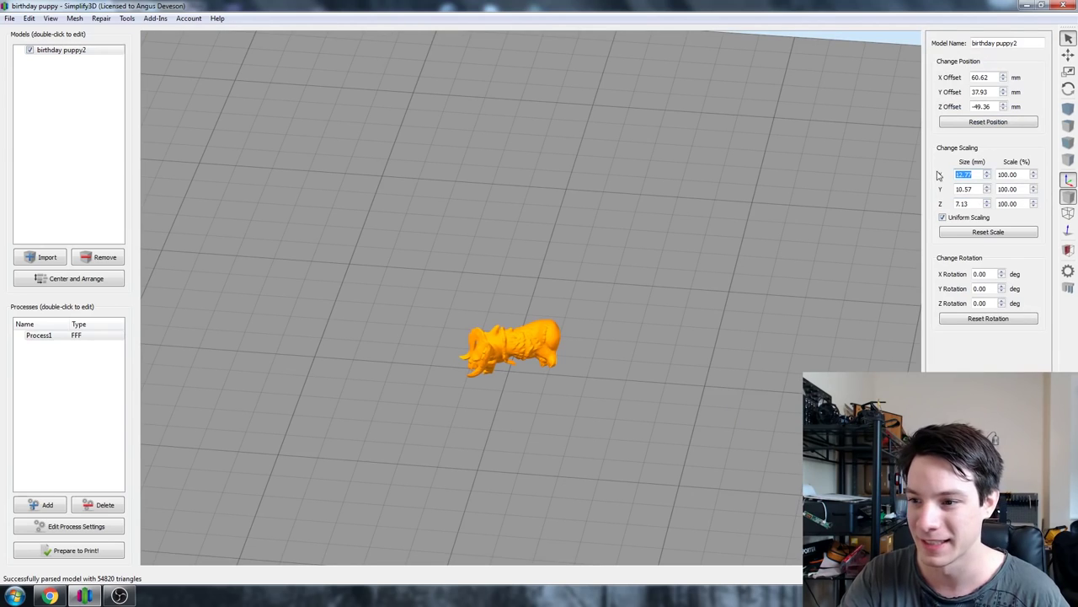
{"action": "left_click", "coordinate": [975, 202]}
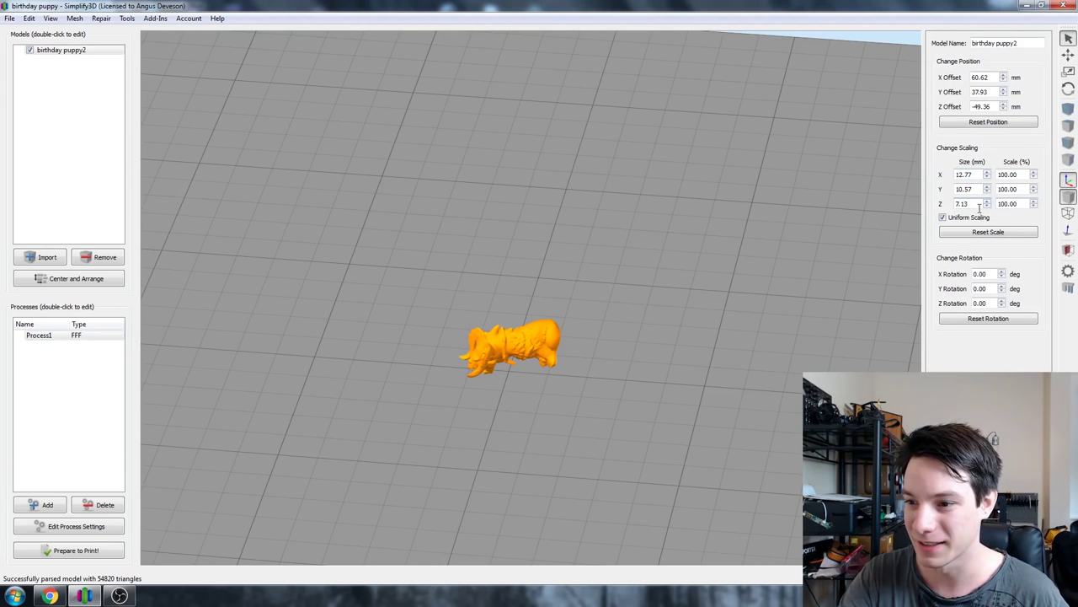
{"action": "left_click_drag", "start_coordinate": [979, 205], "coordinate": [937, 201]}
{"action": "type", "text": "60"}
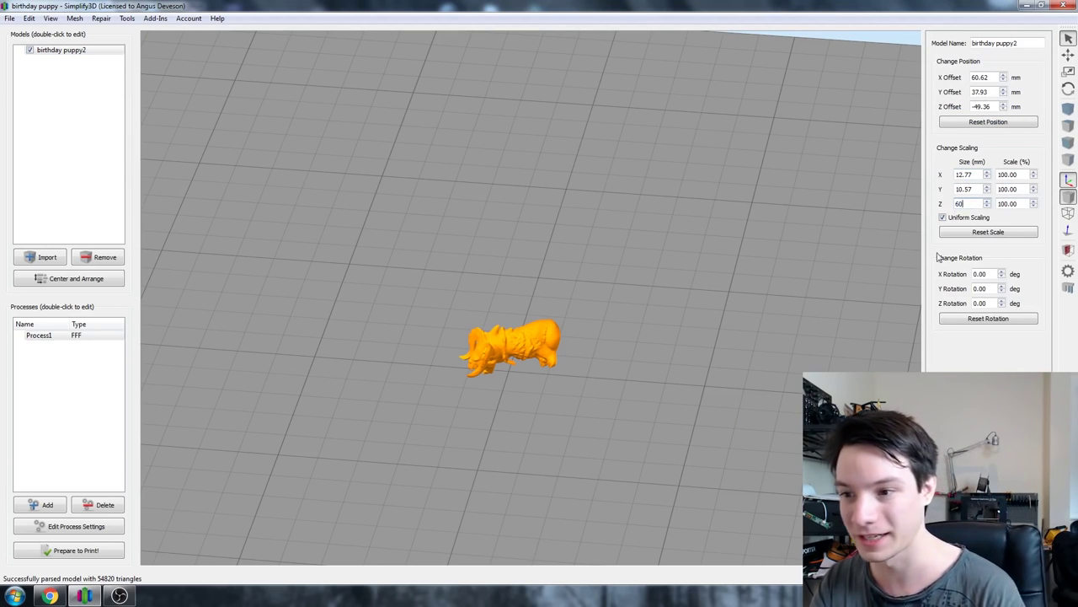
{"action": "key", "text": "Return"}
{"action": "scroll", "coordinate": [581, 208], "scroll_direction": "down", "scroll_amount": 5}
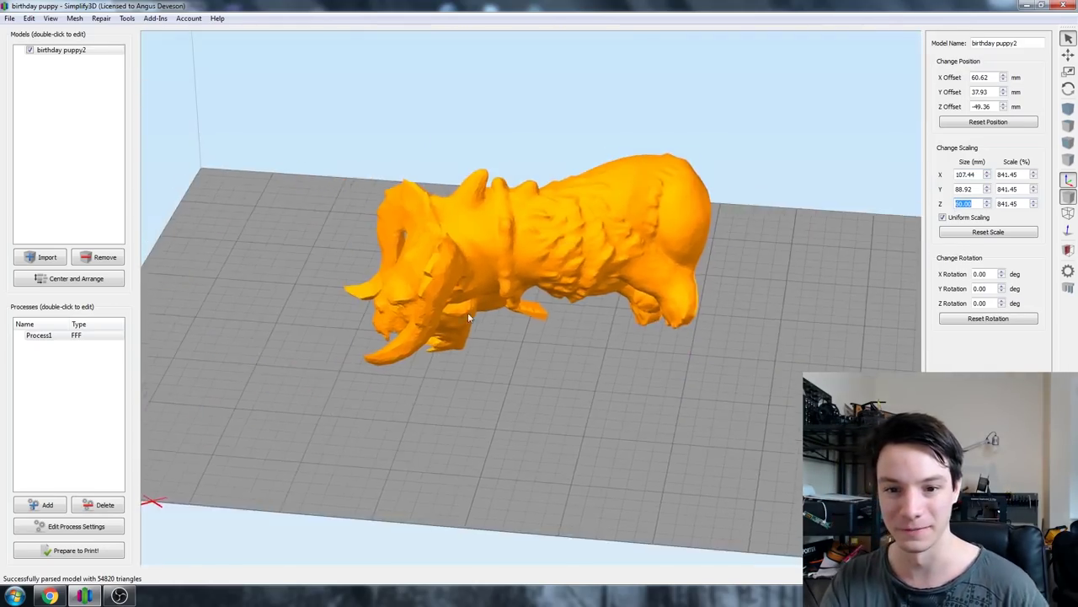
- Place the puppy's flat underside on the bed and center the model on the build plate
{"action": "left_click_drag", "start_coordinate": [467, 312], "coordinate": [303, 320]}
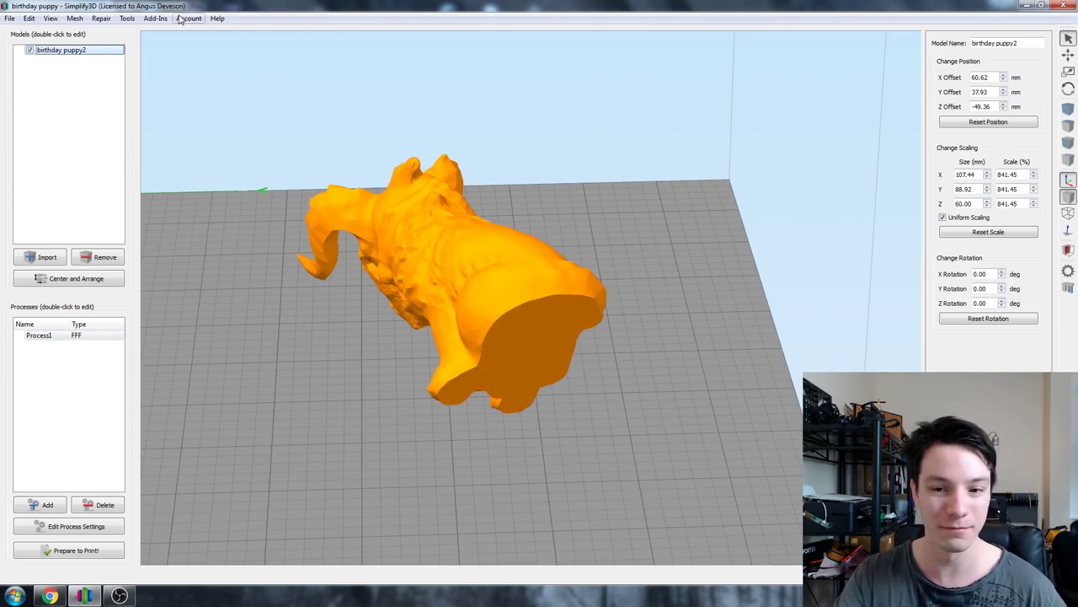
{"action": "left_click", "coordinate": [29, 18]}
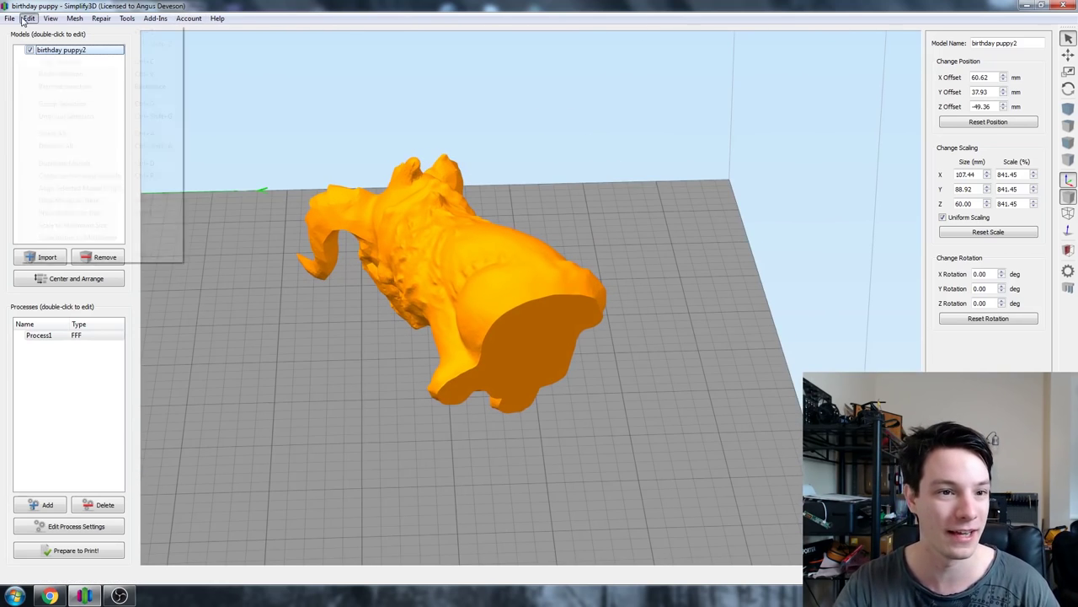
{"action": "left_click", "coordinate": [49, 213]}
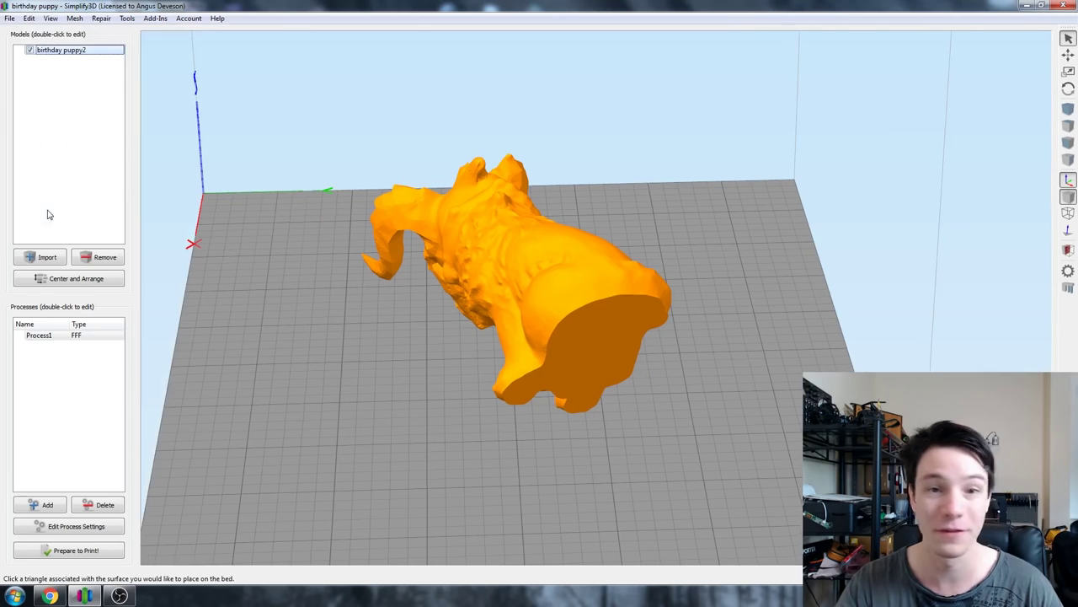
{"action": "left_click", "coordinate": [595, 361]}
{"action": "left_click_drag", "start_coordinate": [599, 337], "coordinate": [715, 438]}
{"action": "left_click", "coordinate": [56, 280]}
{"action": "scroll", "coordinate": [310, 210], "scroll_direction": "down", "scroll_amount": 5}
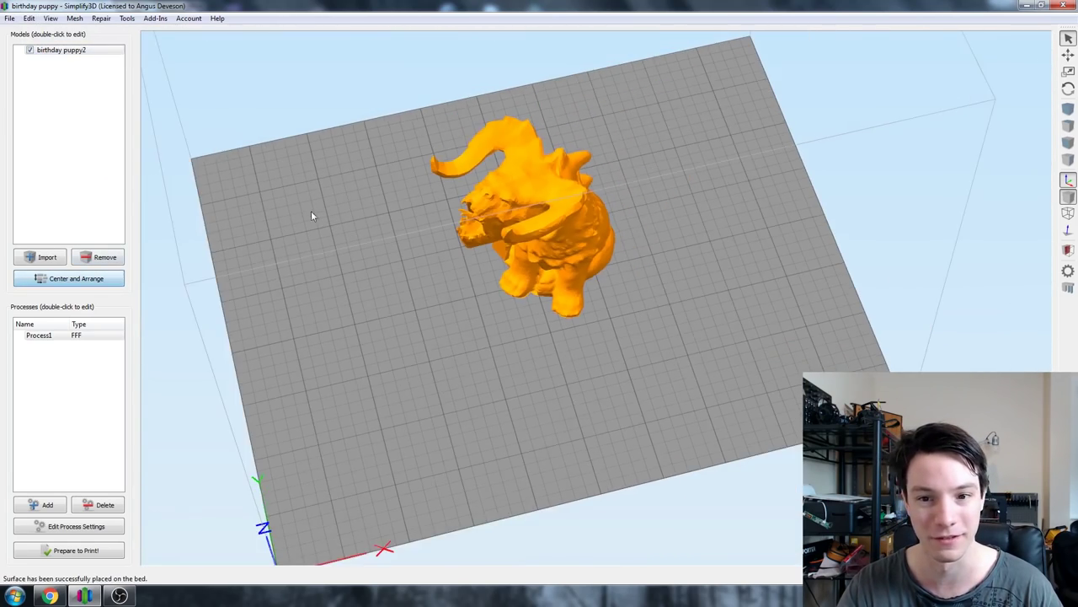
- Scale the upright puppy uniformly to a Z size of 100 mm and center it on the bed again
{"action": "left_click_drag", "start_coordinate": [311, 211], "coordinate": [477, 225]}
{"action": "left_click", "coordinate": [540, 221]}
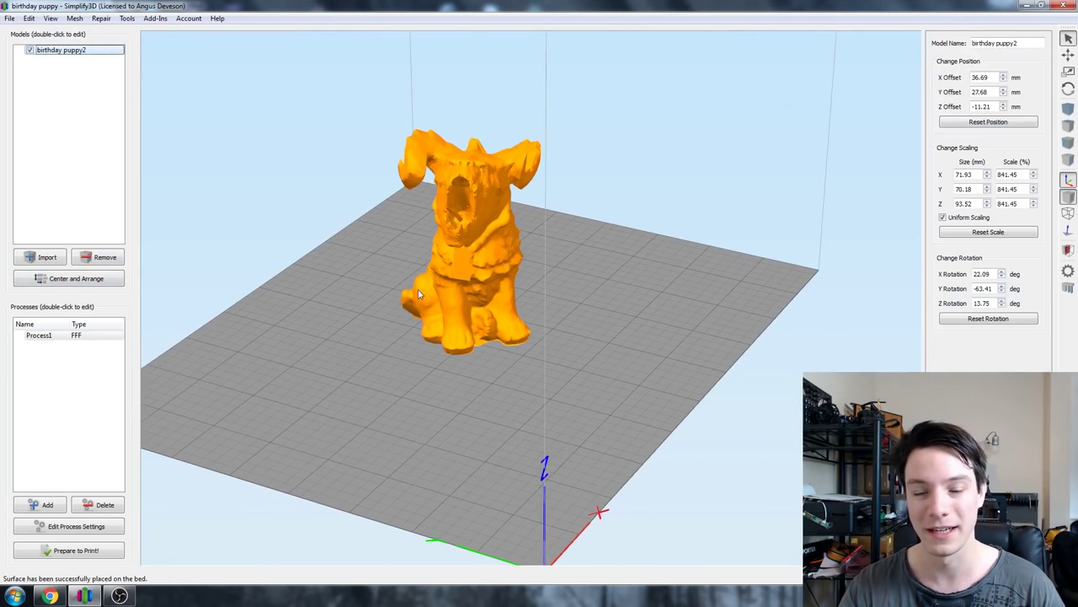
{"action": "left_click_drag", "start_coordinate": [542, 219], "coordinate": [408, 316]}
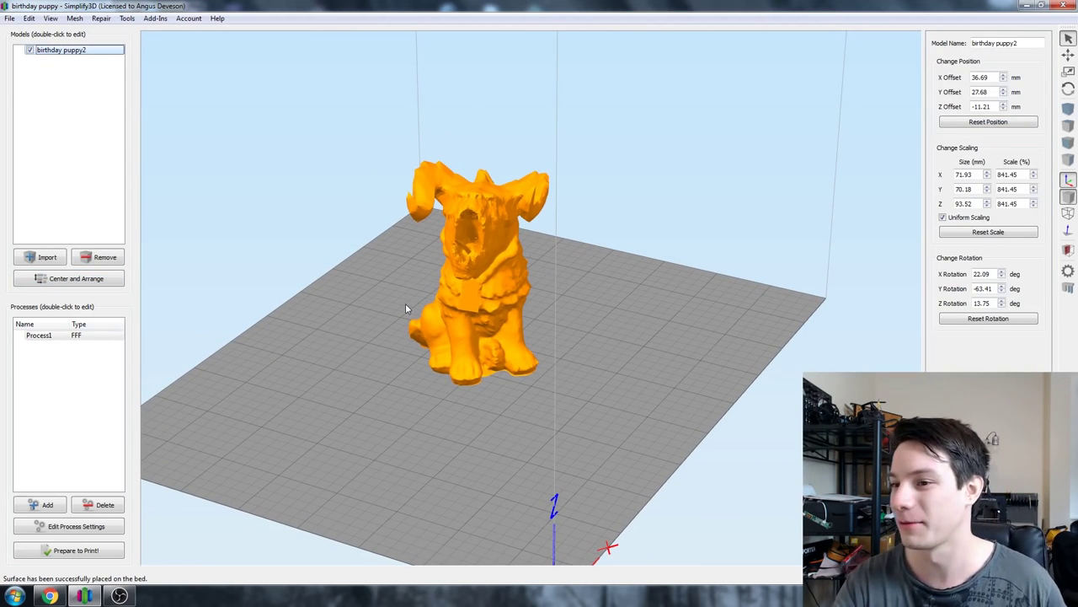
{"action": "double_click", "coordinate": [963, 203]}
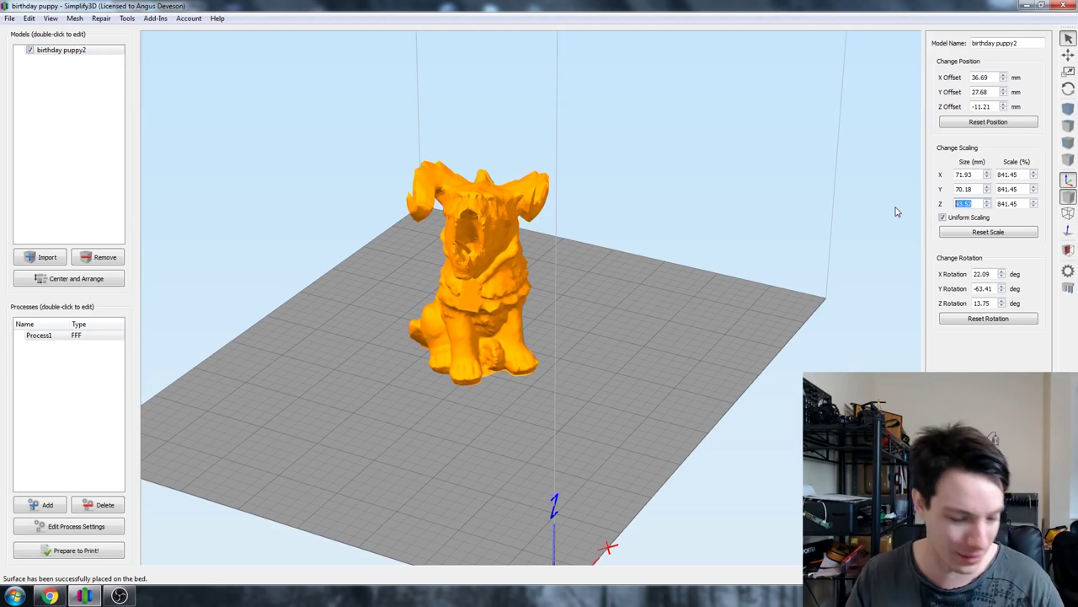
{"action": "type", "text": "100"}
{"action": "key", "text": "Return"}
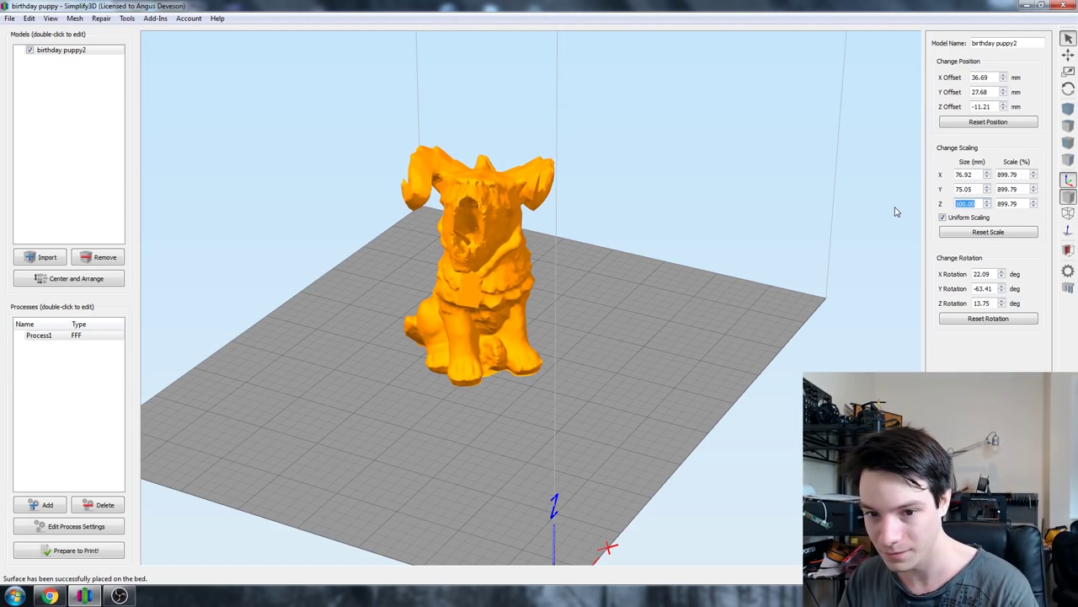
{"action": "left_click", "coordinate": [114, 278]}
- Examine the puppy from all sides for overhangs, especially the horns, open mouth, collar tag and paws
{"action": "left_click_drag", "start_coordinate": [262, 267], "coordinate": [353, 231]}
{"action": "left_click_drag", "start_coordinate": [505, 236], "coordinate": [527, 270]}
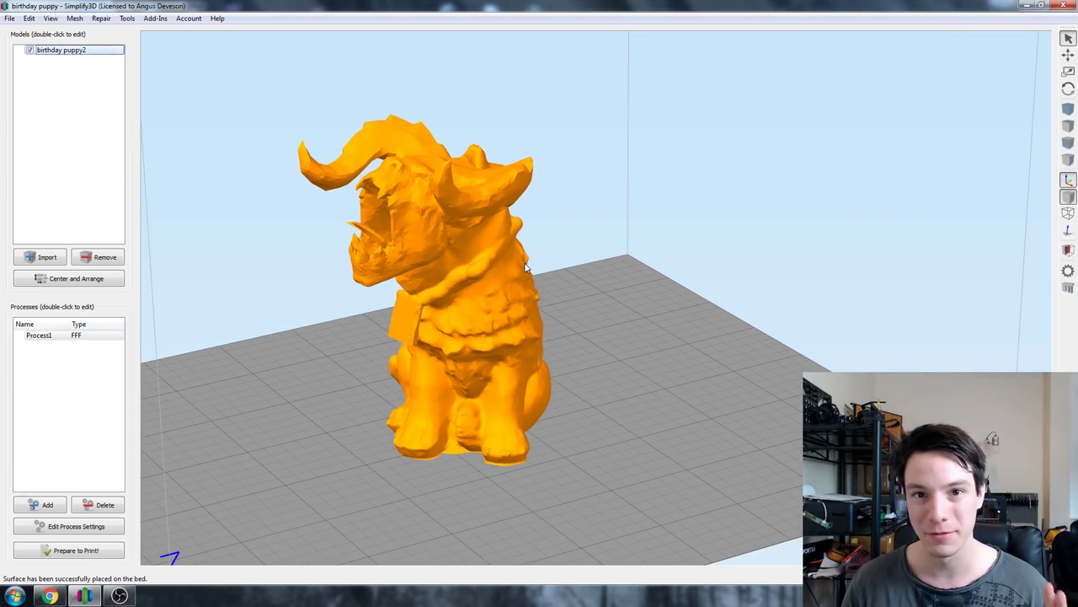
{"action": "left_click_drag", "start_coordinate": [473, 259], "coordinate": [315, 163]}
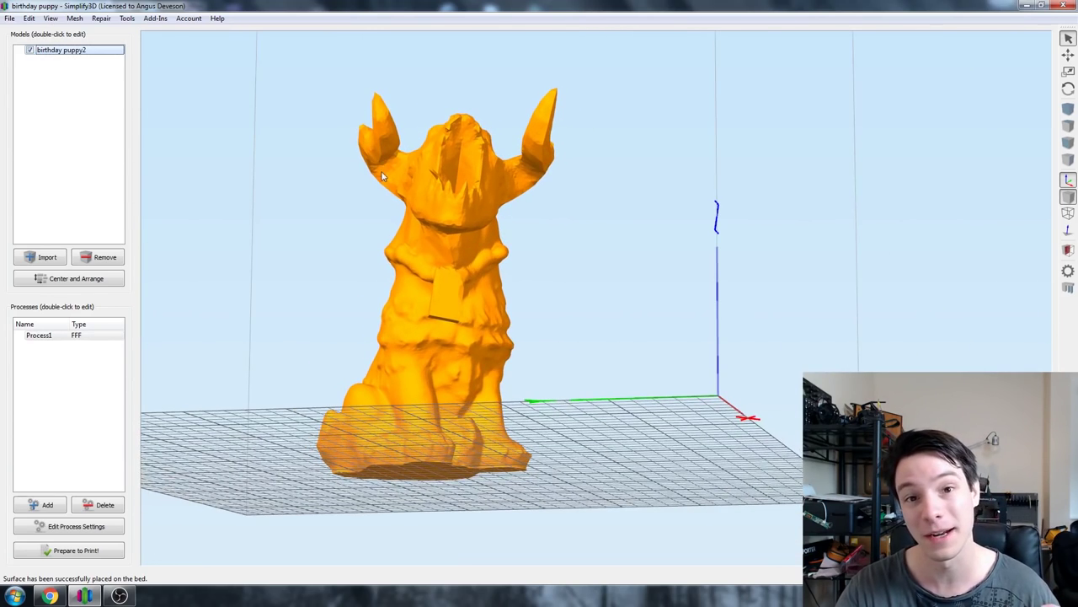
{"action": "left_click_drag", "start_coordinate": [383, 132], "coordinate": [427, 163]}
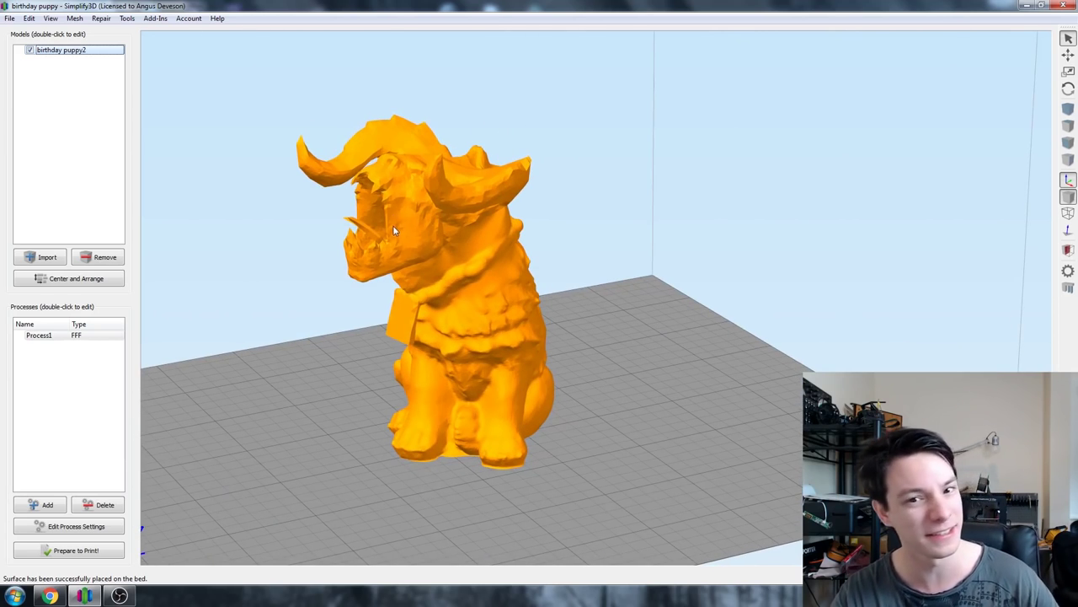
{"action": "left_click_drag", "start_coordinate": [392, 225], "coordinate": [598, 257]}
{"action": "scroll", "coordinate": [450, 236], "scroll_direction": "up", "scroll_amount": 5}
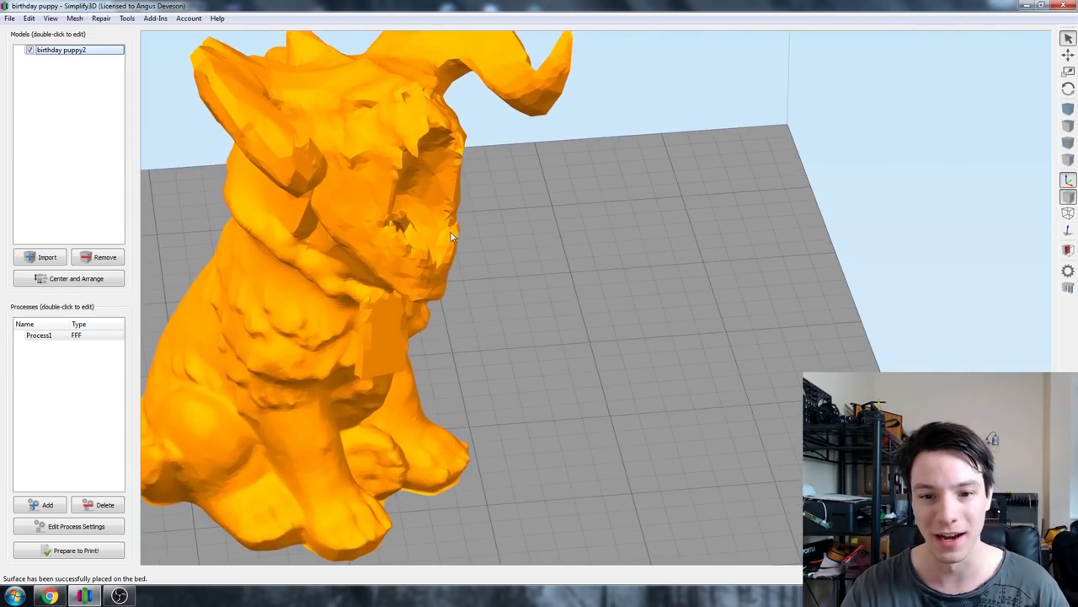
{"action": "scroll", "coordinate": [451, 237], "scroll_direction": "down", "scroll_amount": 3}
{"action": "left_click_drag", "start_coordinate": [451, 236], "coordinate": [445, 281]}
{"action": "left_click_drag", "start_coordinate": [424, 325], "coordinate": [284, 426]}
{"action": "left_click_drag", "start_coordinate": [332, 383], "coordinate": [631, 251]}
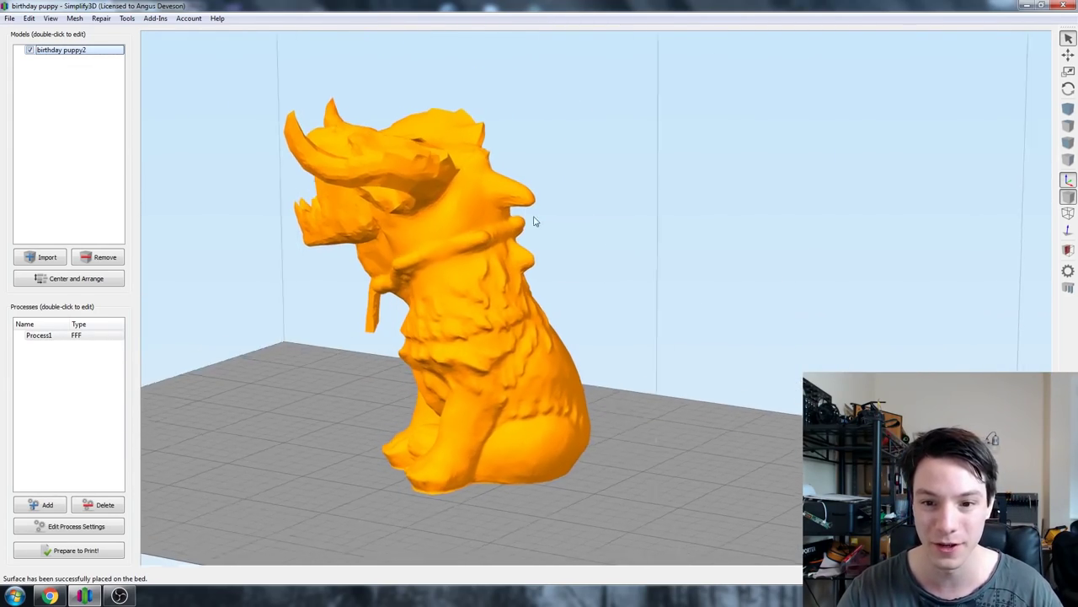
{"action": "left_click_drag", "start_coordinate": [533, 221], "coordinate": [540, 266]}
{"action": "left_click_drag", "start_coordinate": [379, 178], "coordinate": [478, 303]}
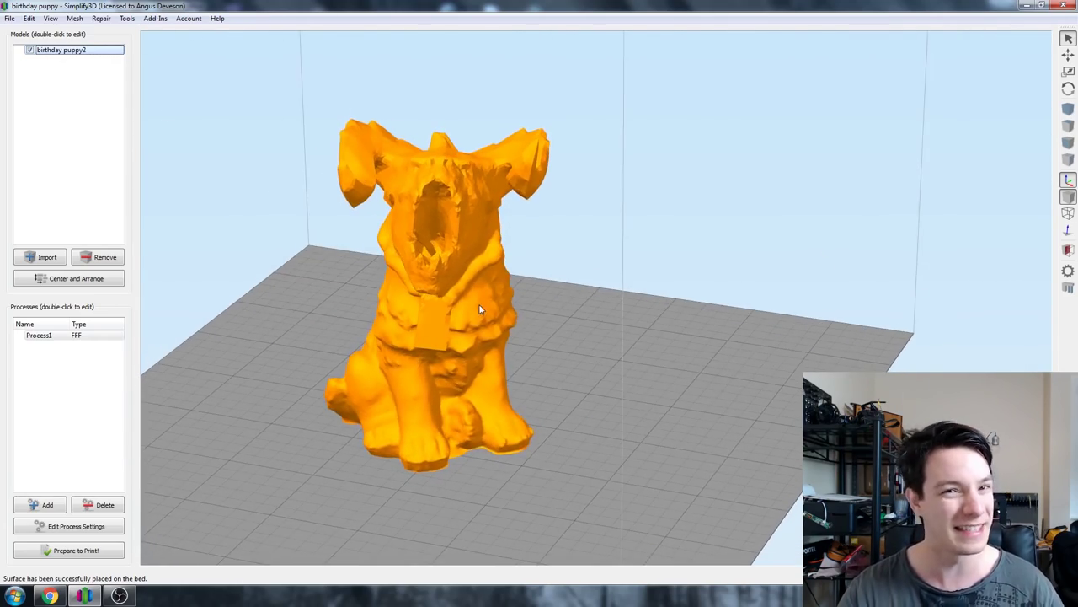
{"action": "left_click_drag", "start_coordinate": [433, 336], "coordinate": [565, 367]}
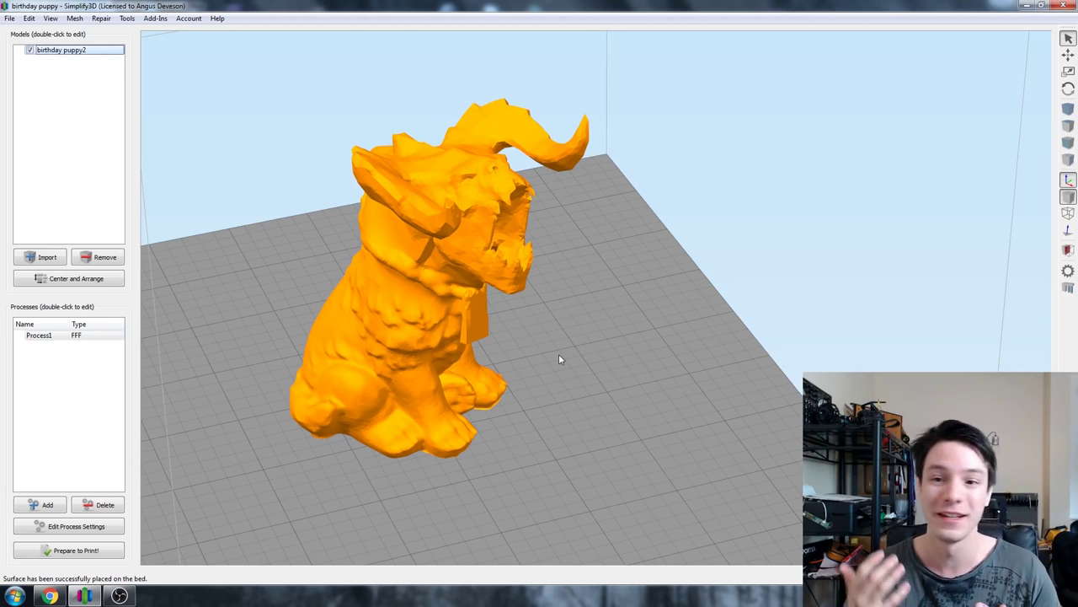
{"action": "left_click_drag", "start_coordinate": [558, 359], "coordinate": [634, 245]}
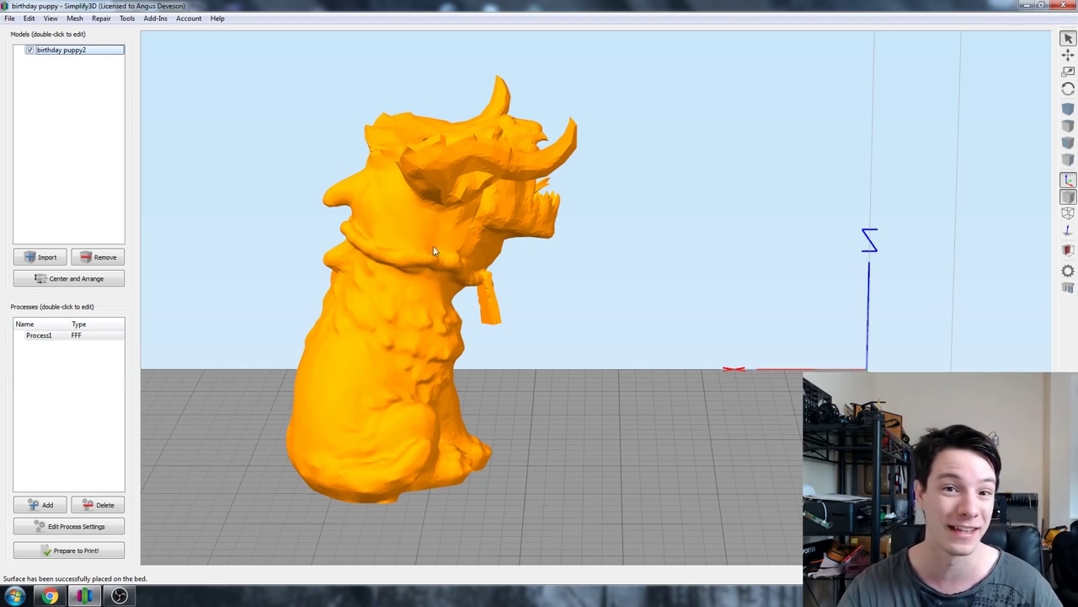
{"action": "left_click_drag", "start_coordinate": [434, 253], "coordinate": [315, 265]}
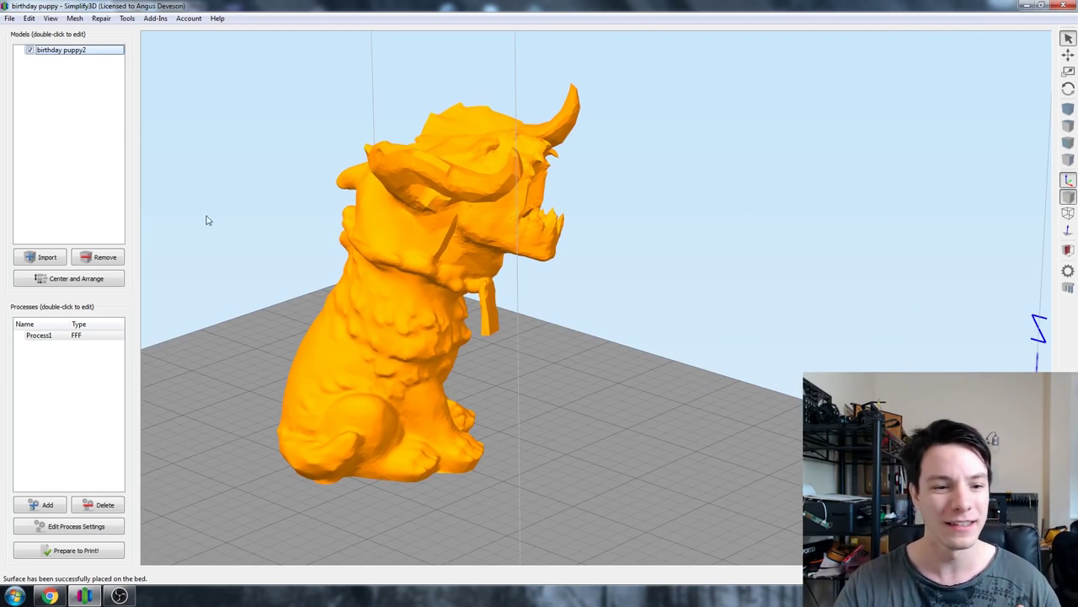
{"action": "left_click_drag", "start_coordinate": [207, 219], "coordinate": [46, 348]}
- Review the layer and support settings of Process1, including pillar resolution and maximum overhang angle, and accept them
{"action": "double_click", "coordinate": [42, 335]}
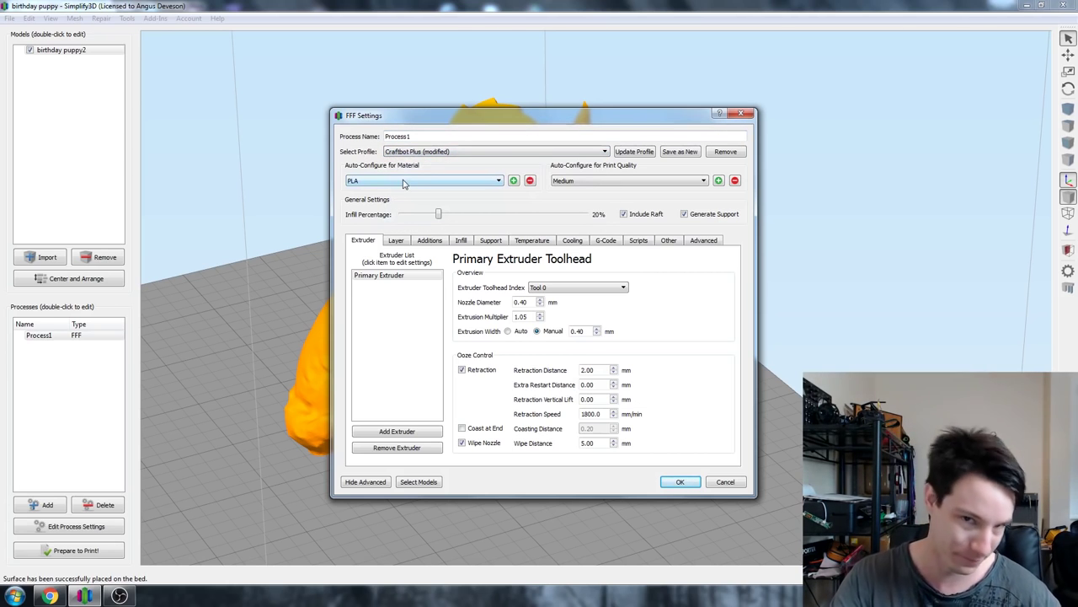
{"action": "left_click", "coordinate": [397, 241]}
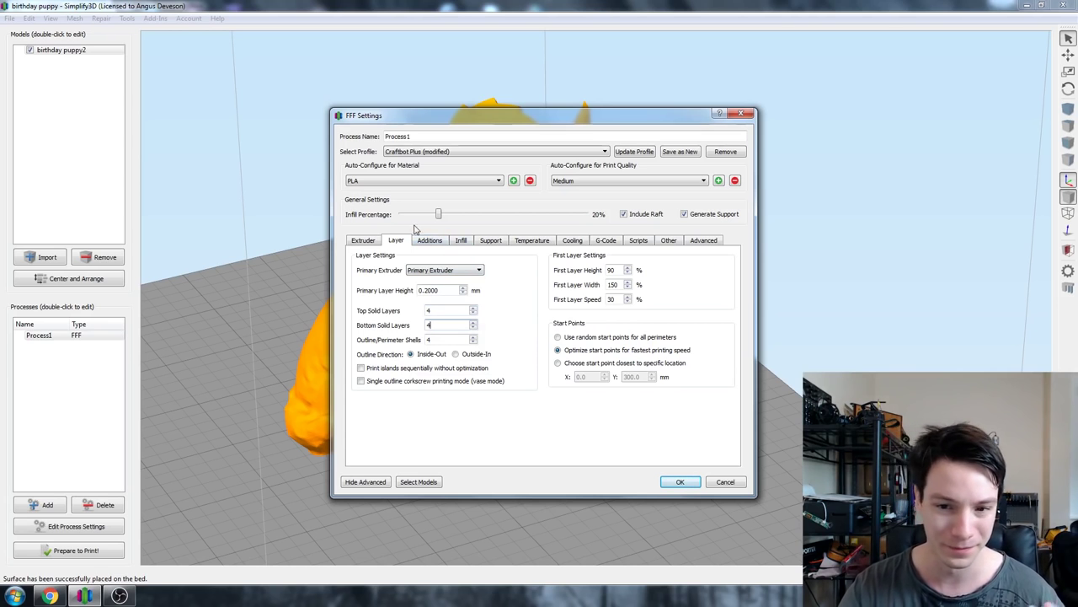
{"action": "left_click", "coordinate": [500, 243]}
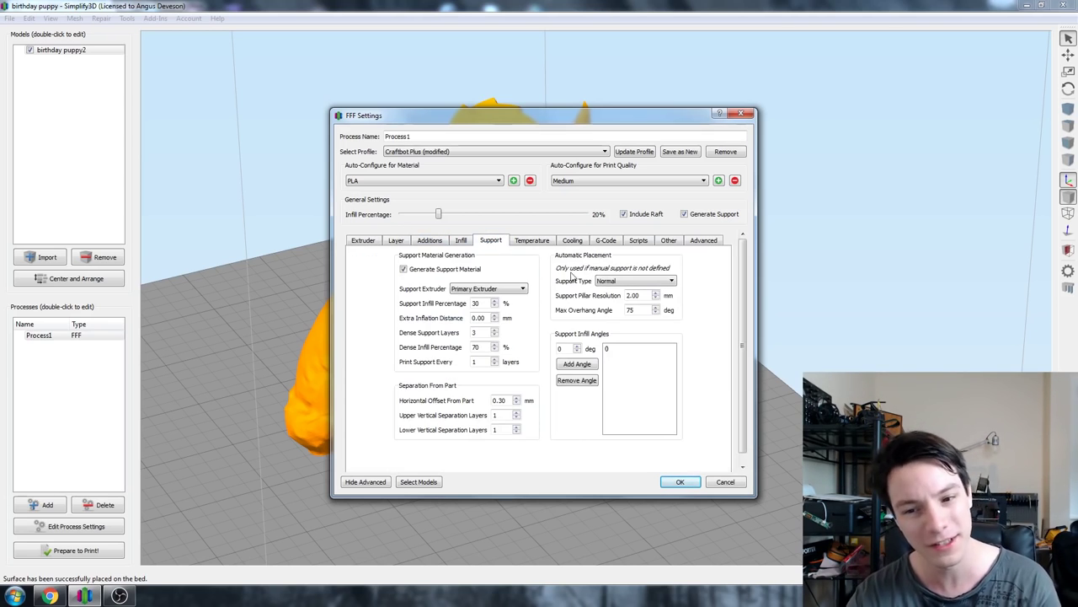
{"action": "left_click", "coordinate": [649, 295]}
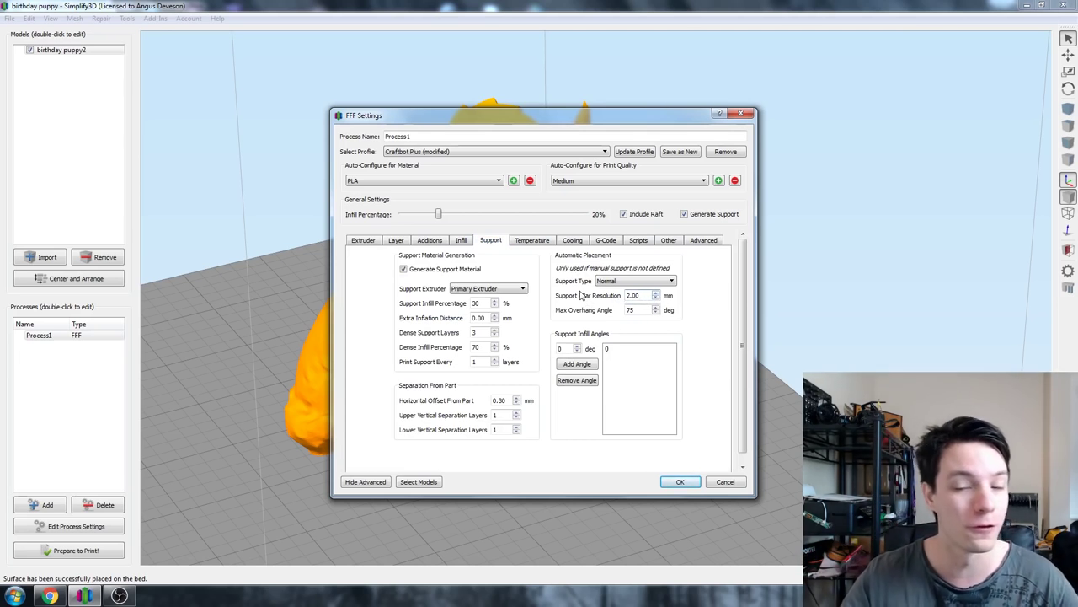
{"action": "left_click_drag", "start_coordinate": [579, 122], "coordinate": [472, 95]}
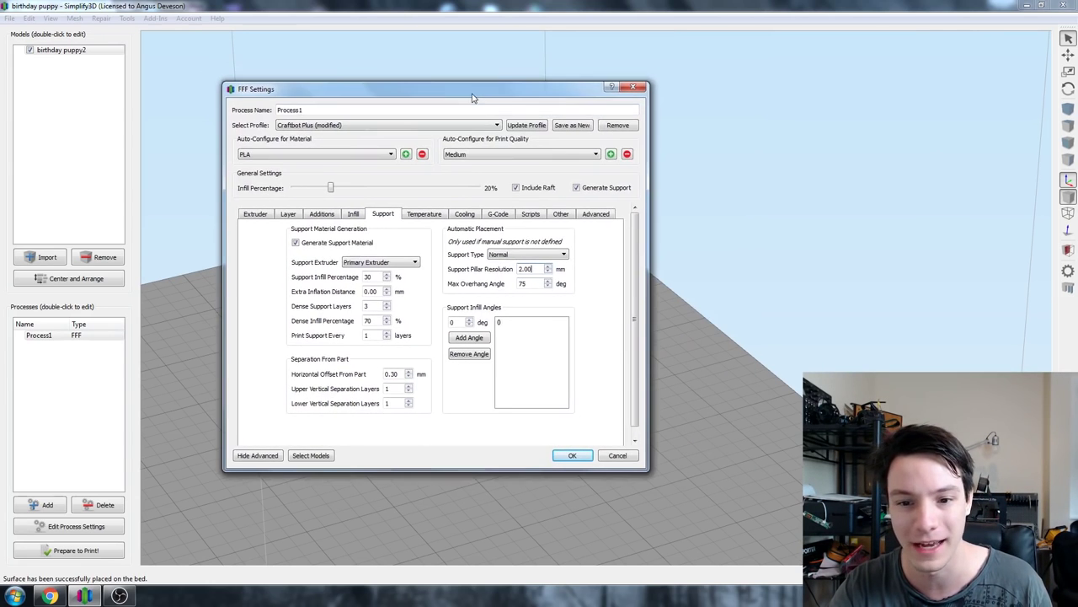
{"action": "double_click", "coordinate": [516, 286]}
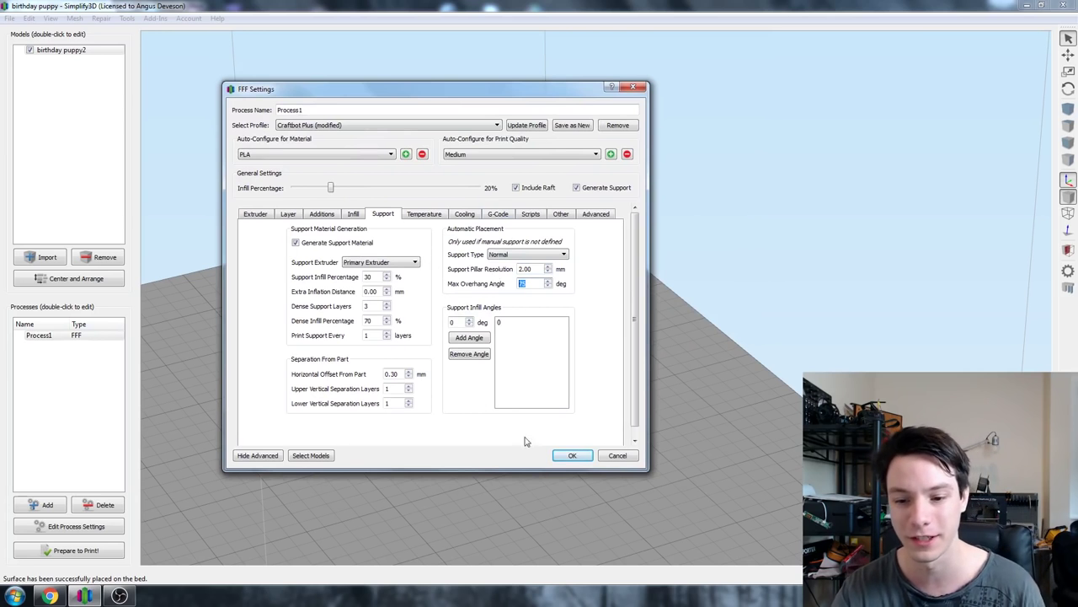
{"action": "left_click", "coordinate": [576, 455]}
- Slice the model with Process1 and inspect the raft and support pillars in the toolpath preview
{"action": "left_click_drag", "start_coordinate": [392, 350], "coordinate": [386, 403]}
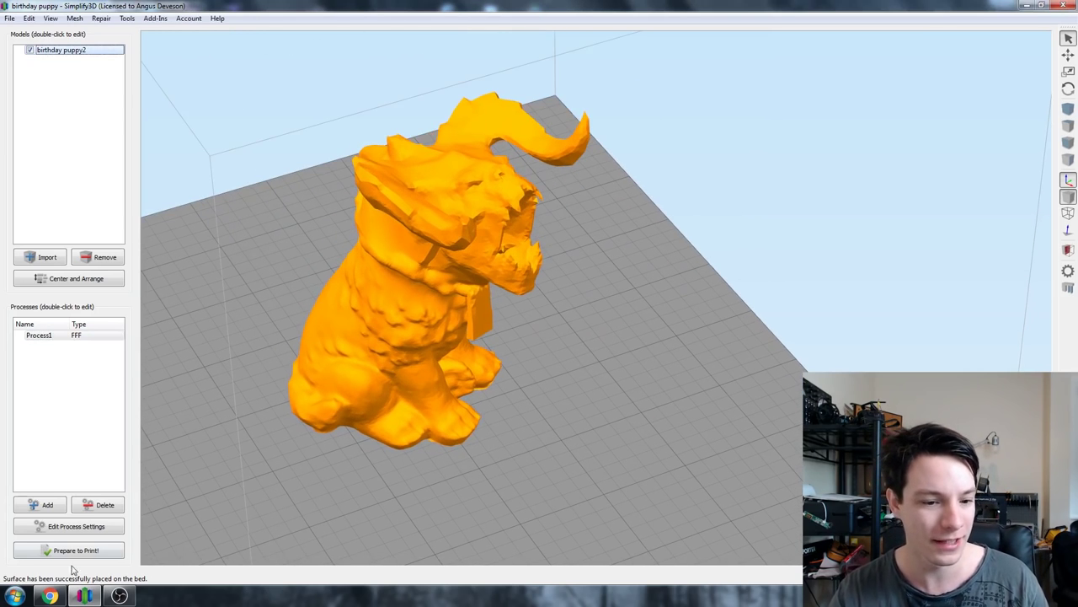
{"action": "left_click", "coordinate": [76, 550]}
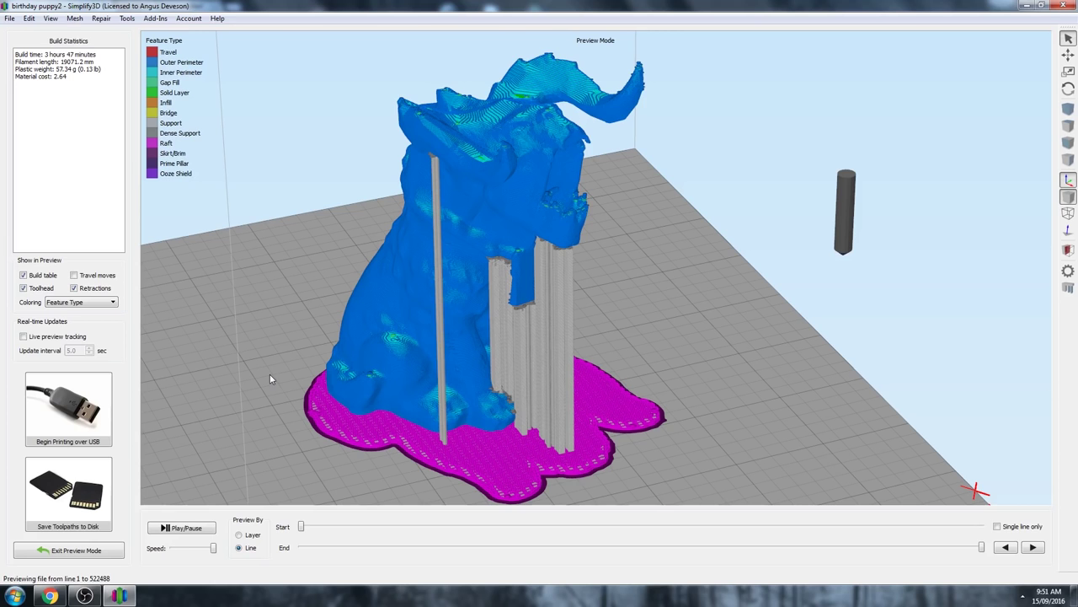
{"action": "left_click_drag", "start_coordinate": [292, 244], "coordinate": [449, 245]}
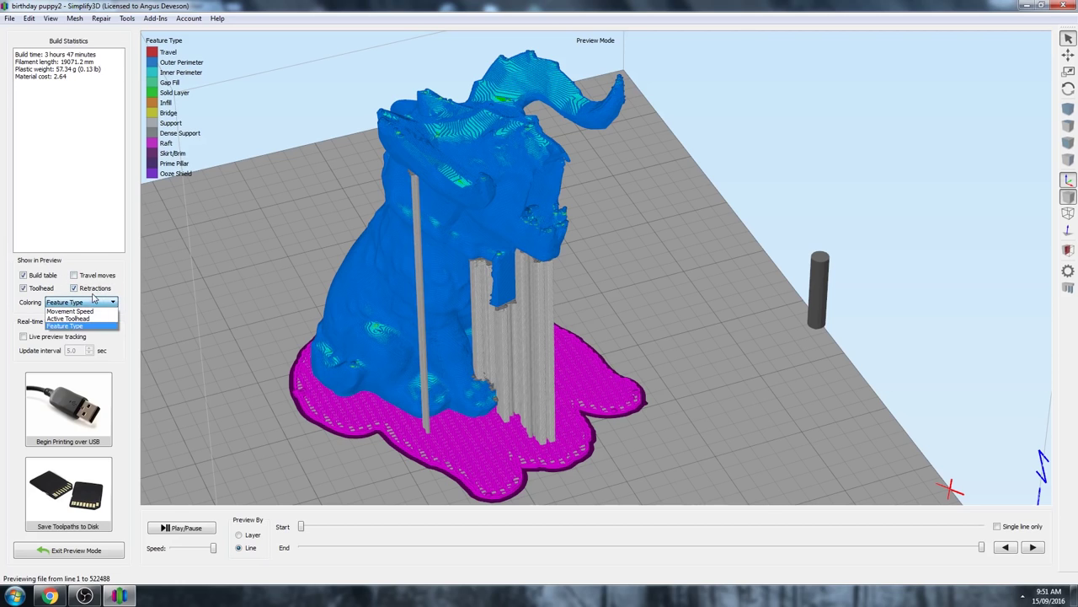
- Color the toolpath preview by Movement Speed and examine the print speeds on the horns, body and supports
{"action": "left_click", "coordinate": [76, 311]}
{"action": "left_click_drag", "start_coordinate": [401, 309], "coordinate": [547, 105]}
{"action": "left_click_drag", "start_coordinate": [464, 211], "coordinate": [493, 206]}
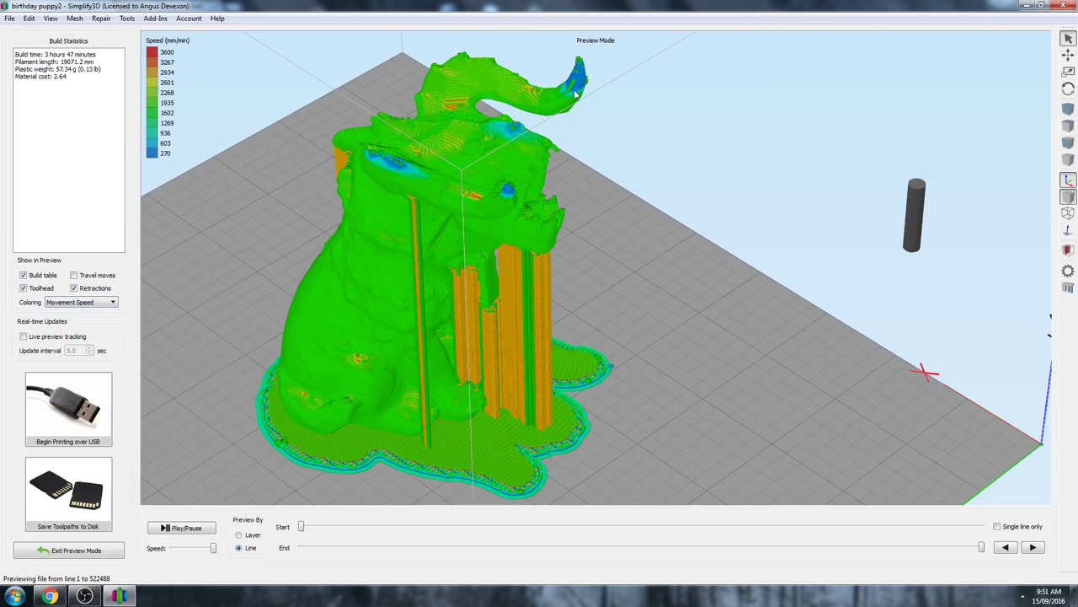
{"action": "left_click_drag", "start_coordinate": [578, 76], "coordinate": [539, 101]}
- Color the toolpath preview by Active Toolhead to check which extruder prints each part
{"action": "left_click", "coordinate": [80, 301]}
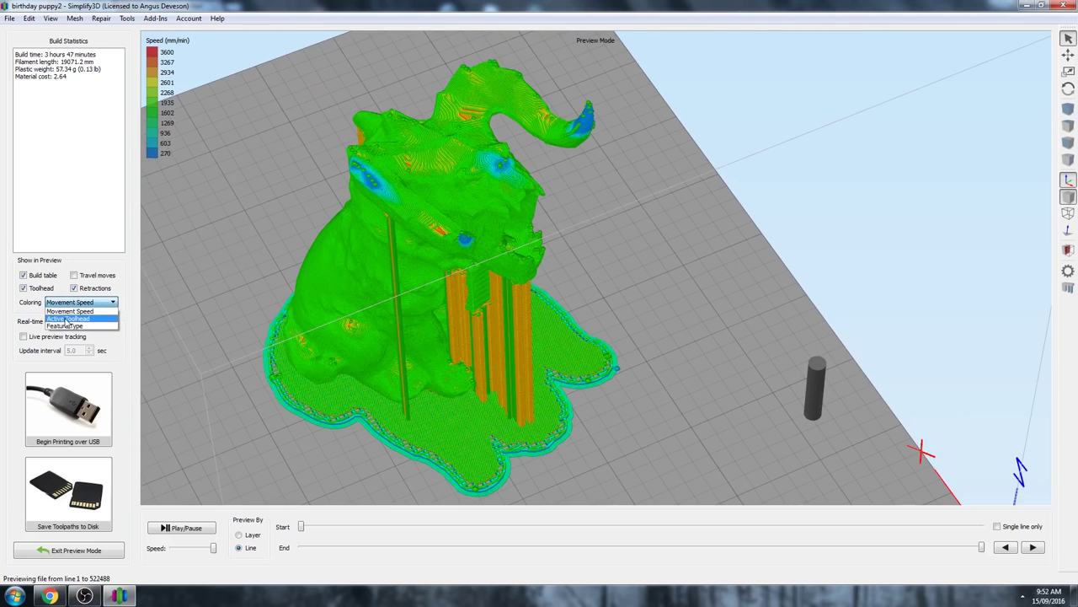
{"action": "left_click", "coordinate": [67, 323]}
{"action": "mouse_move", "coordinate": [405, 269]}
{"action": "left_mouse_down"}
{"action": "mouse_move", "coordinate": [385, 241]}
{"action": "mouse_move", "coordinate": [417, 260]}
{"action": "mouse_move", "coordinate": [393, 265]}
{"action": "left_mouse_up"}
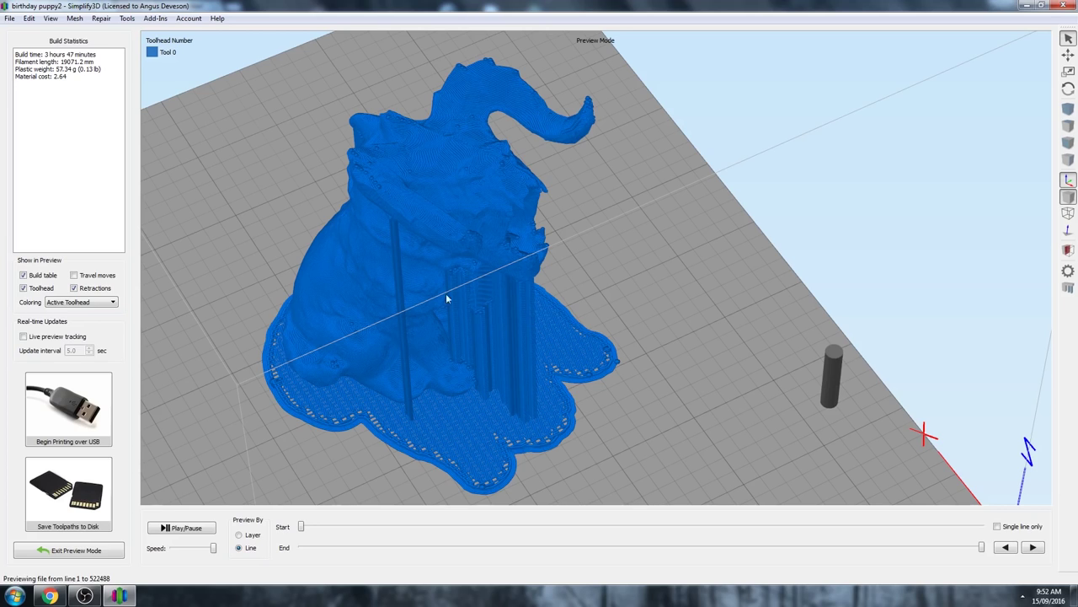
- Color the toolpath preview by Feature Type again and examine the perimeters, support pillars and raft
{"action": "left_click", "coordinate": [80, 301]}
{"action": "left_click", "coordinate": [80, 329]}
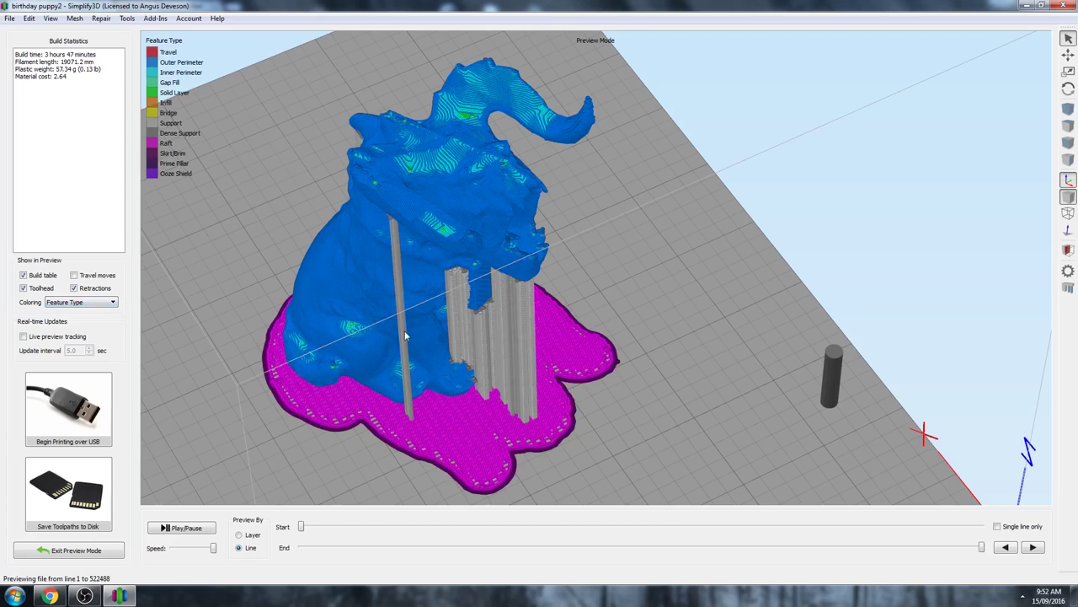
{"action": "left_click_drag", "start_coordinate": [405, 396], "coordinate": [418, 167]}
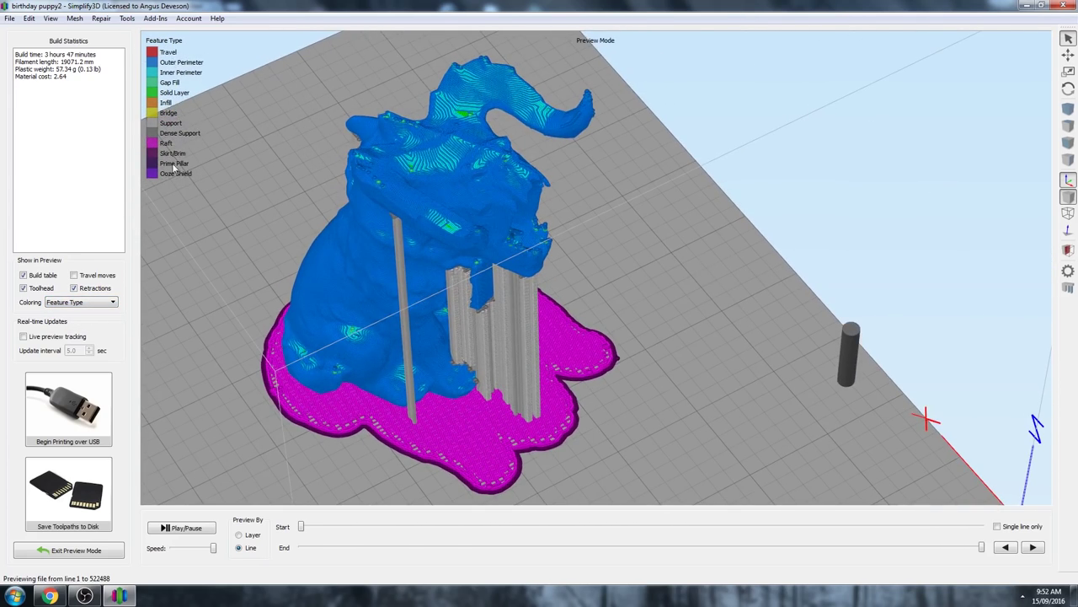
{"action": "left_click_drag", "start_coordinate": [230, 189], "coordinate": [366, 211]}
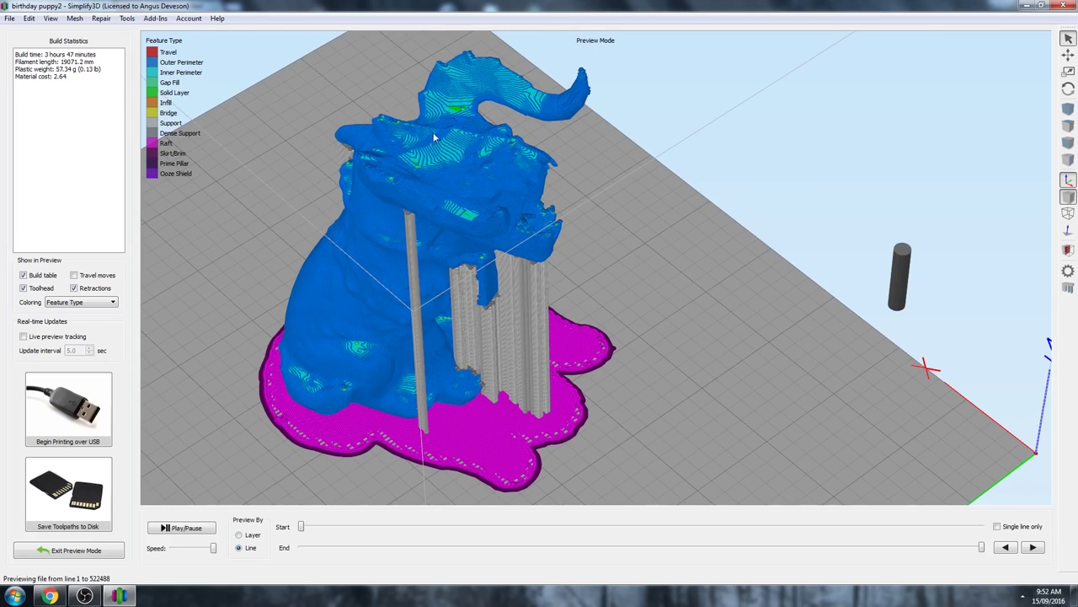
{"action": "left_click_drag", "start_coordinate": [390, 174], "coordinate": [374, 125]}
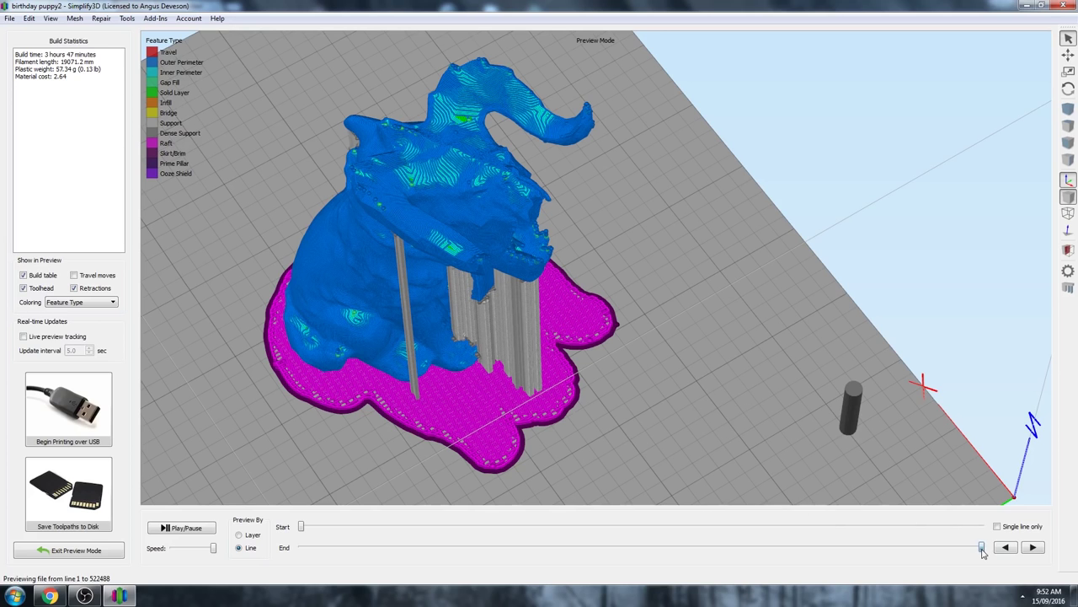
- Shorten the previewed toolpath to end at line 215560 and inspect the infill inside the puppy's body
{"action": "left_click_drag", "start_coordinate": [981, 548], "coordinate": [581, 520]}
{"action": "scroll", "coordinate": [377, 457], "scroll_direction": "up", "scroll_amount": 2}
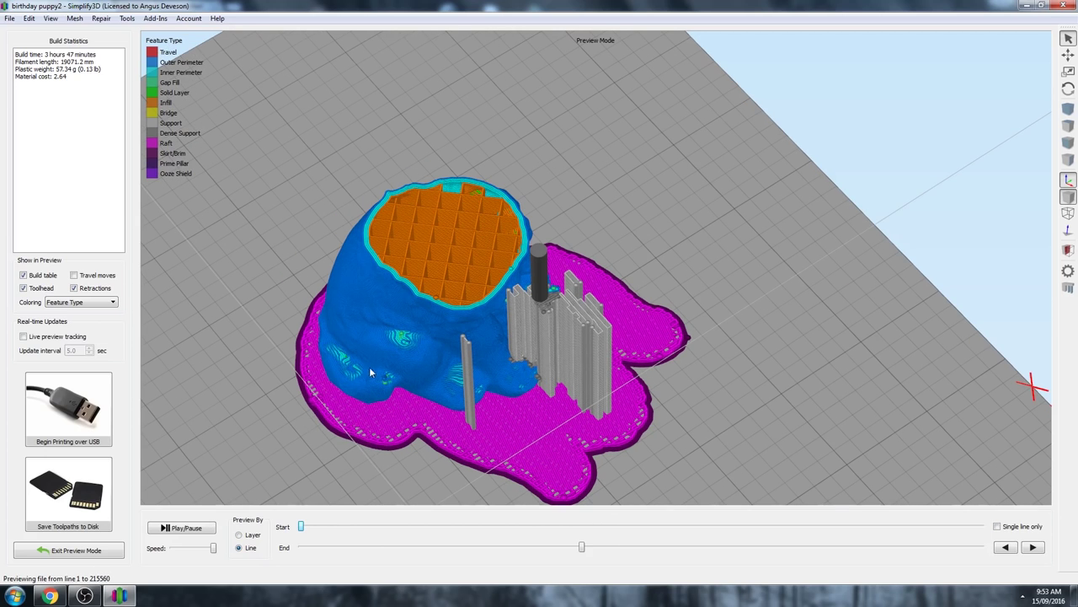
{"action": "left_click_drag", "start_coordinate": [373, 372], "coordinate": [512, 353]}
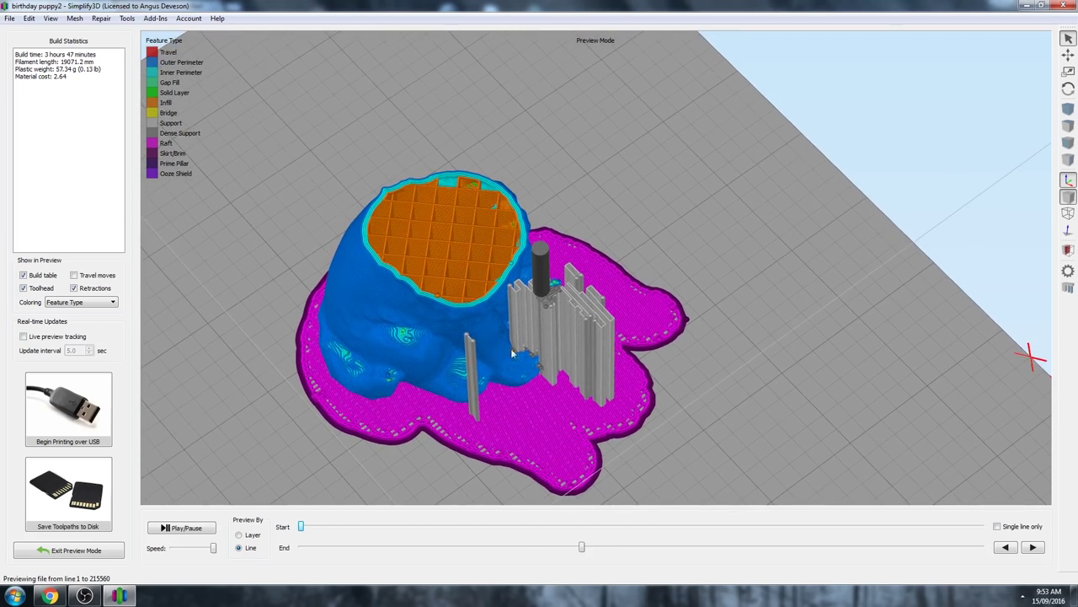
- Preview the toolpath by layer and show only a single layer of the puppy's body
{"action": "left_click", "coordinate": [239, 535]}
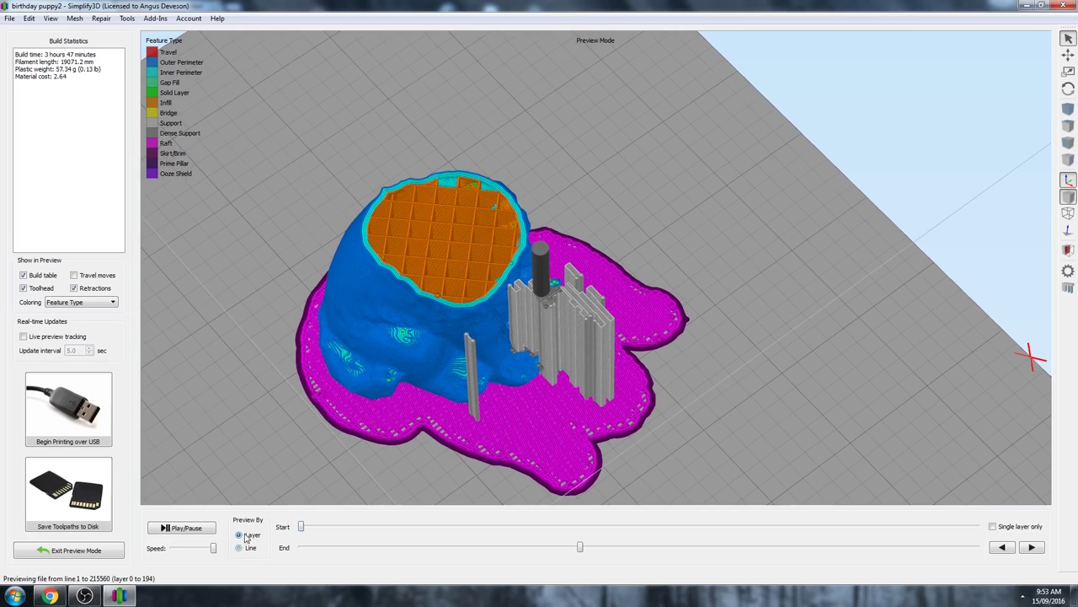
{"action": "left_click", "coordinate": [993, 527]}
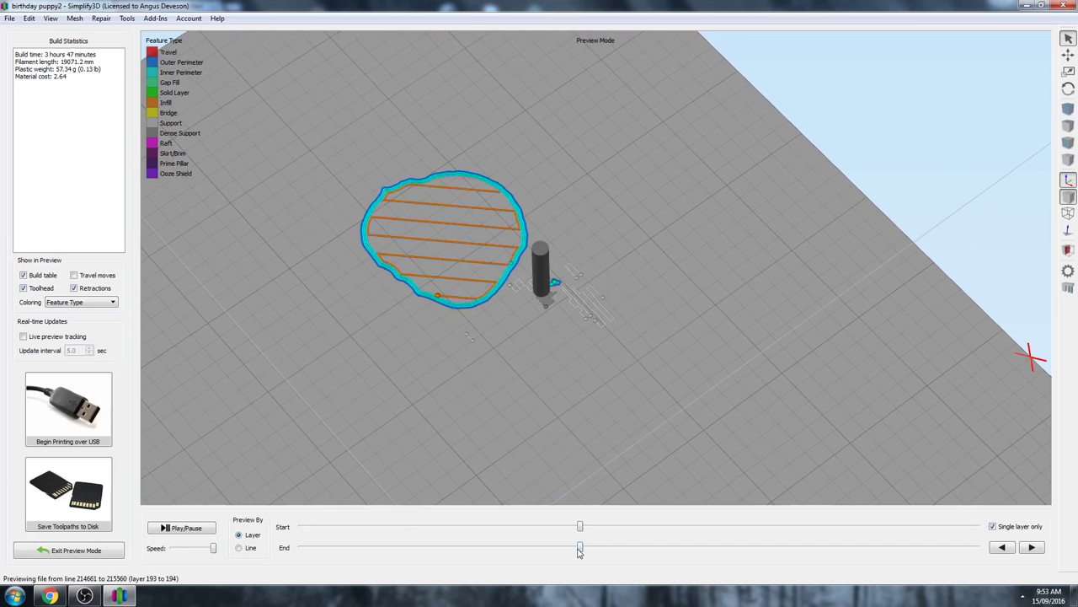